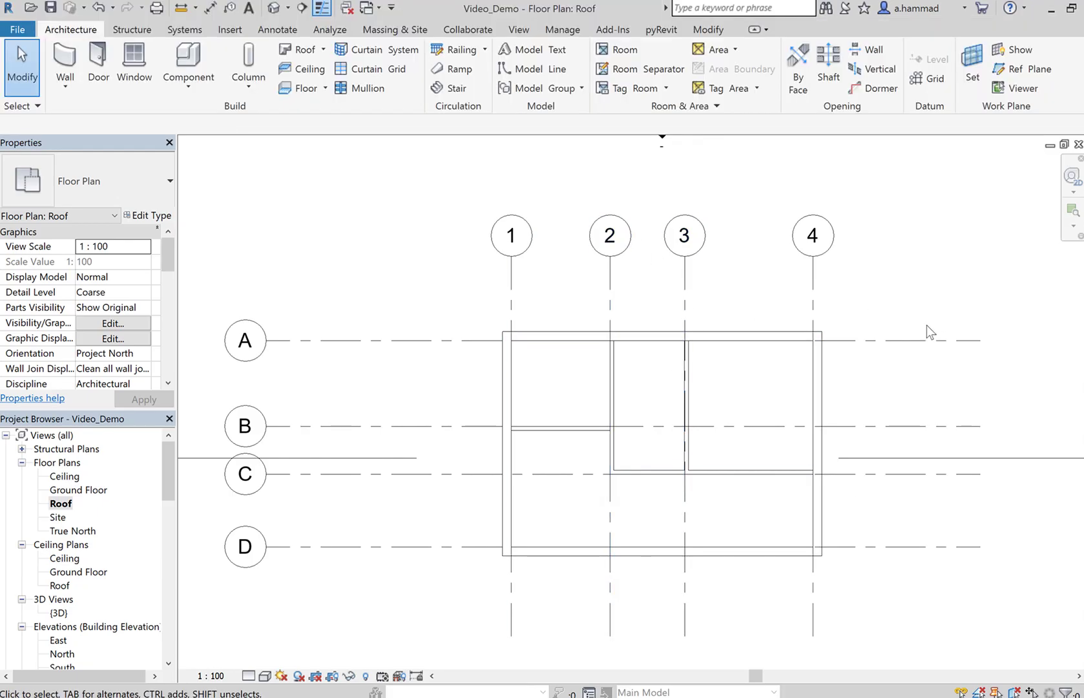
pyautogui.click(324, 50)
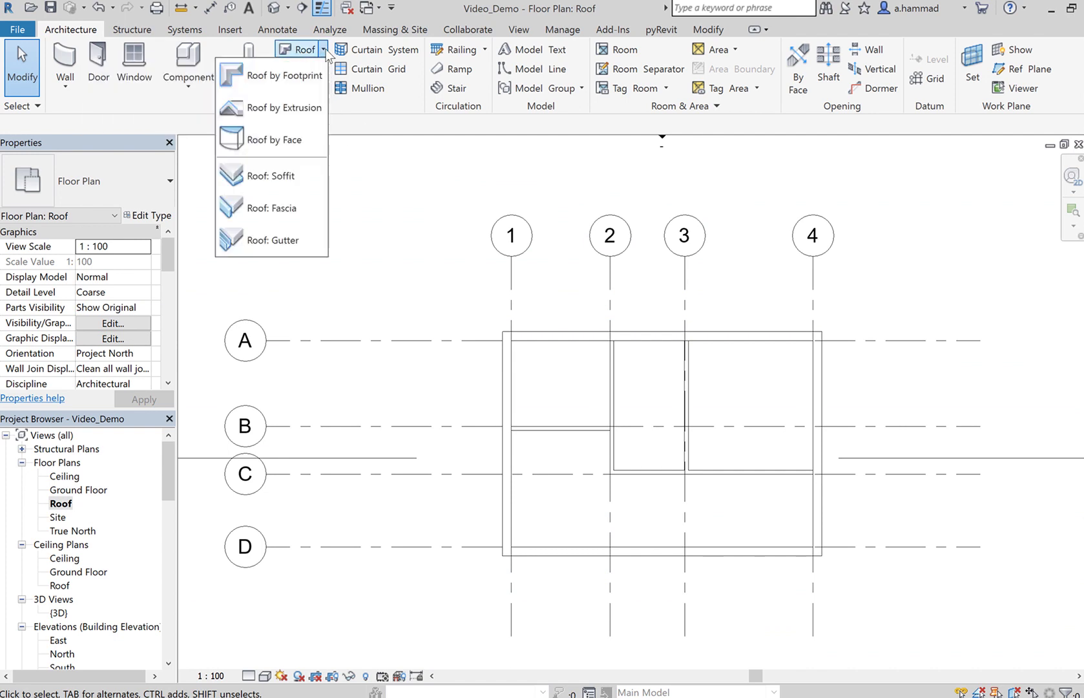
pyautogui.click(303, 108)
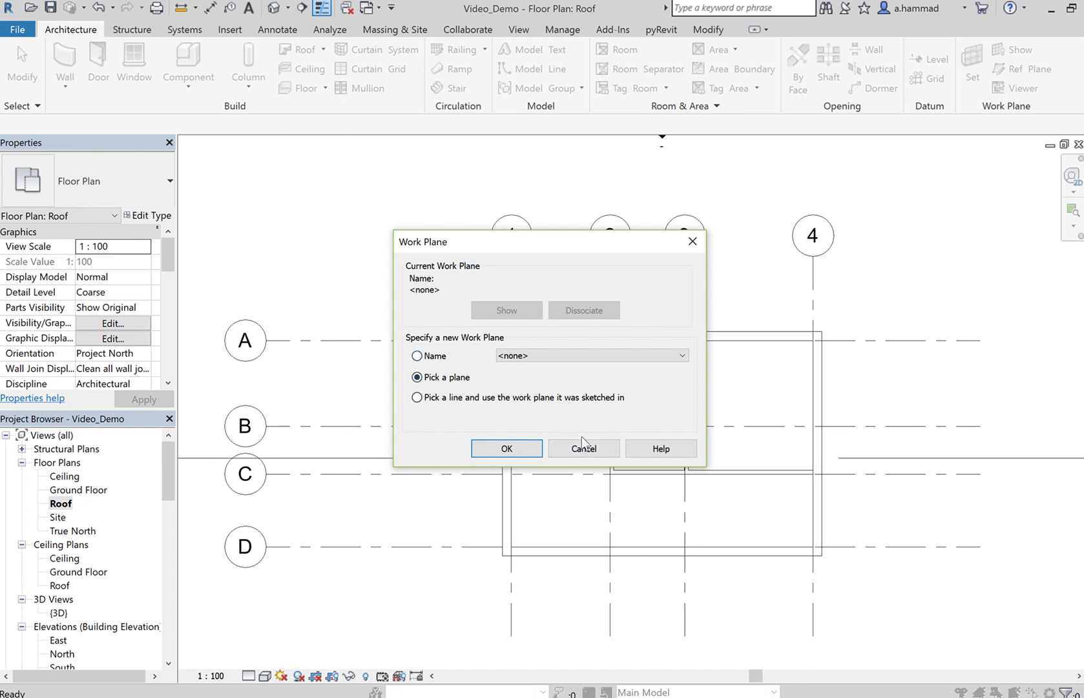
pyautogui.click(584, 448)
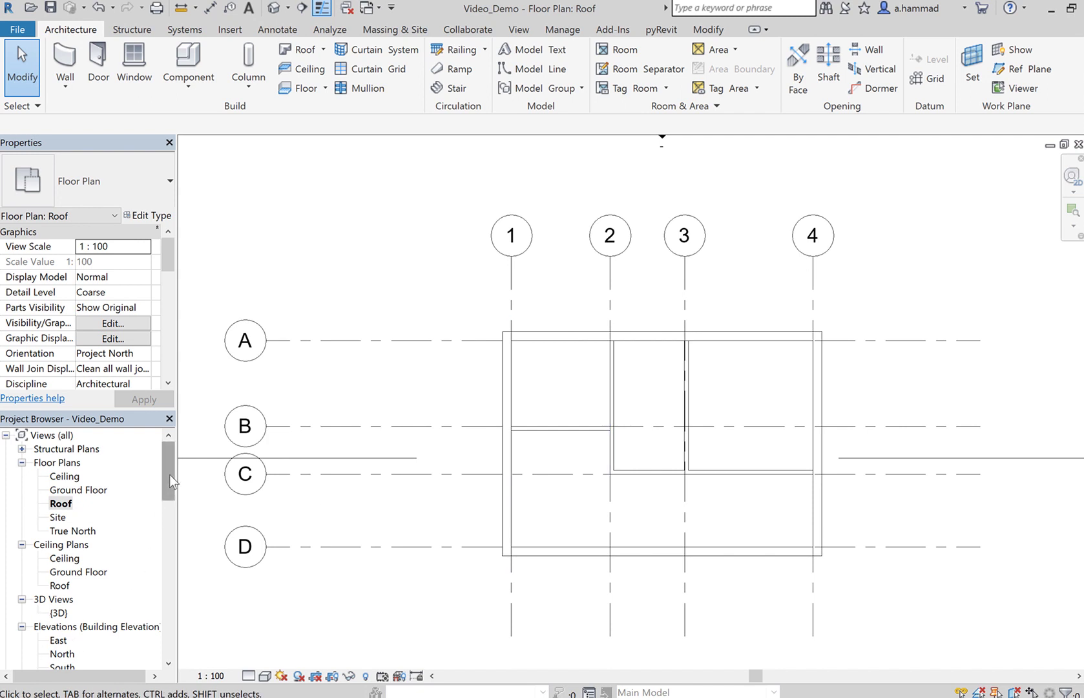
# Start a Roof by Extrusion in the South elevation with the double-brick wall's face picked as the work plane
pyautogui.moveTo(169, 475); pyautogui.dragTo(170, 493)
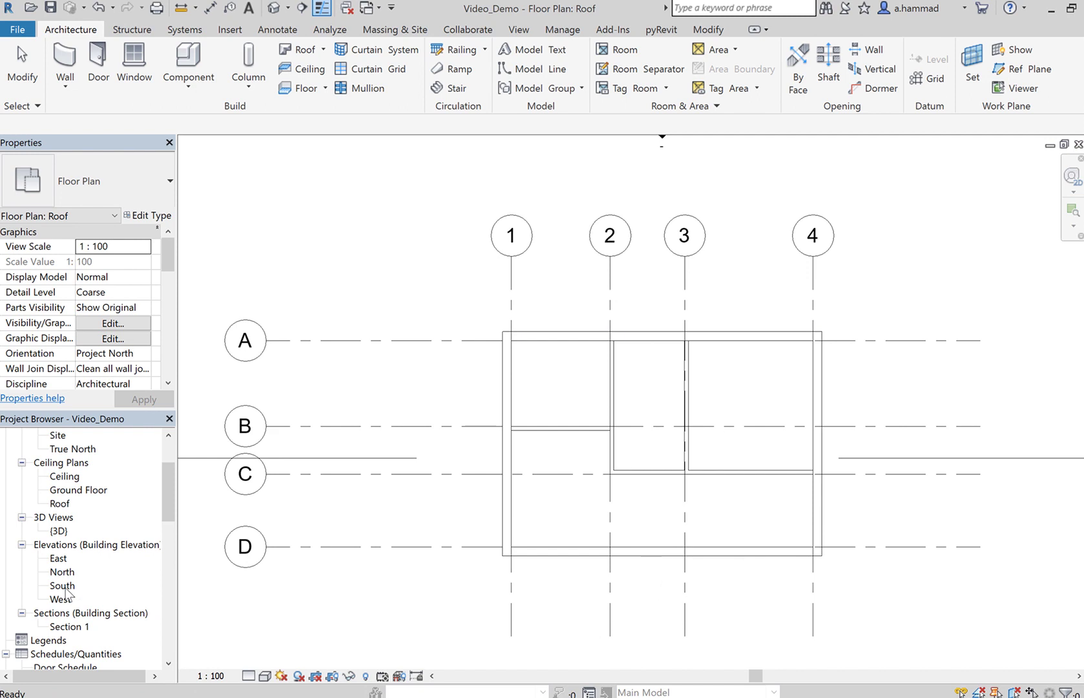
pyautogui.doubleClick(62, 586)
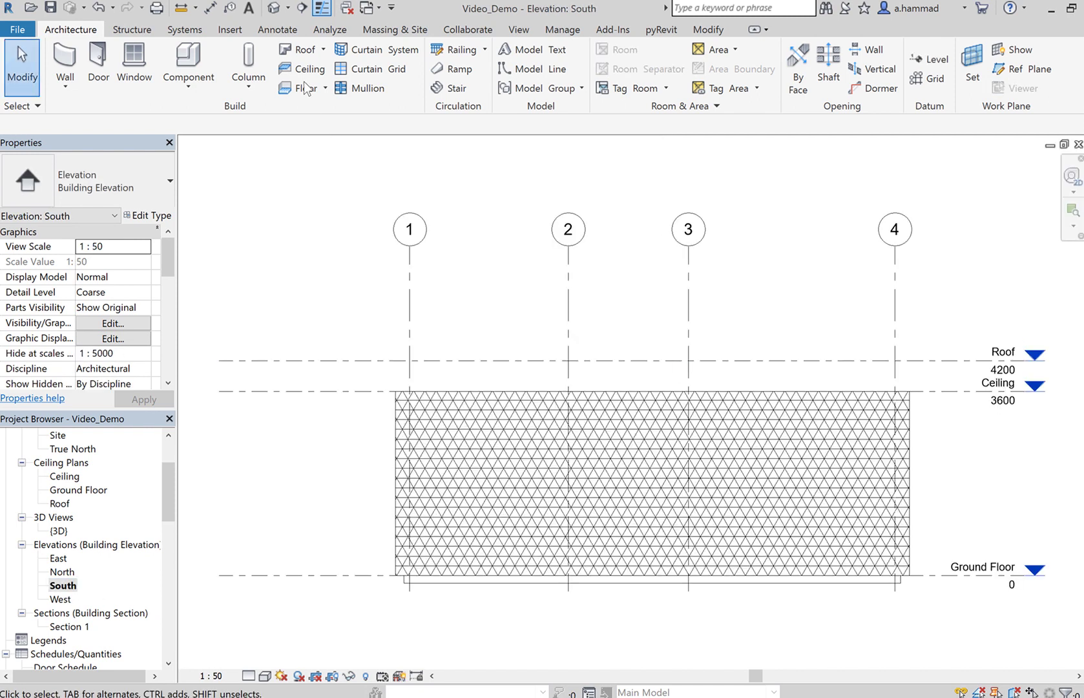
pyautogui.click(324, 52)
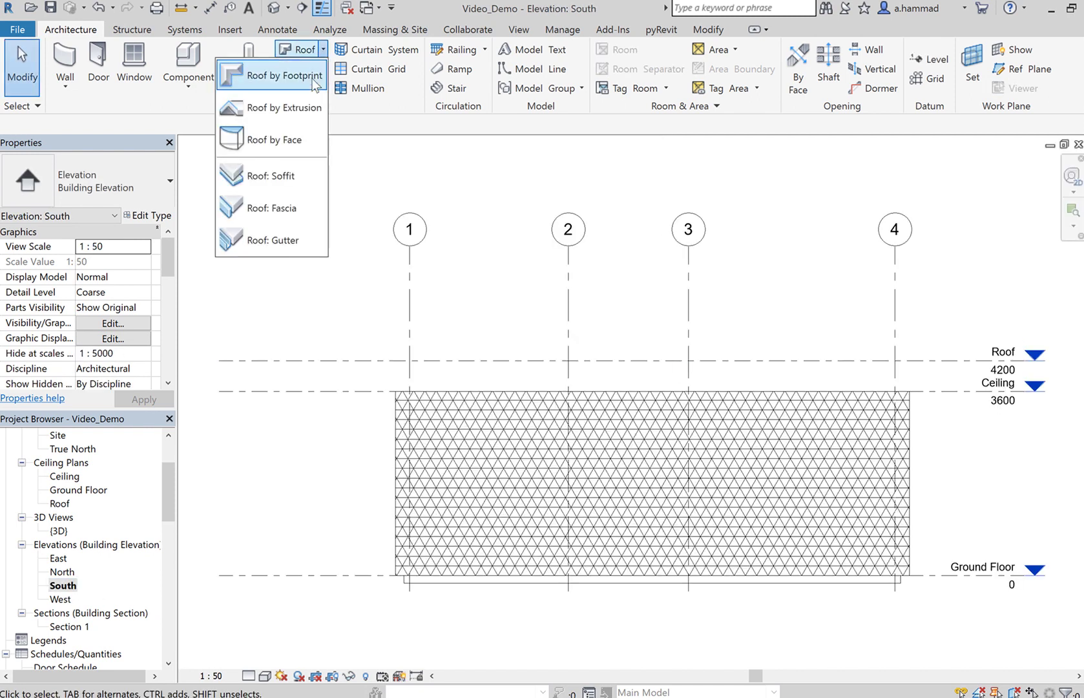
pyautogui.click(293, 112)
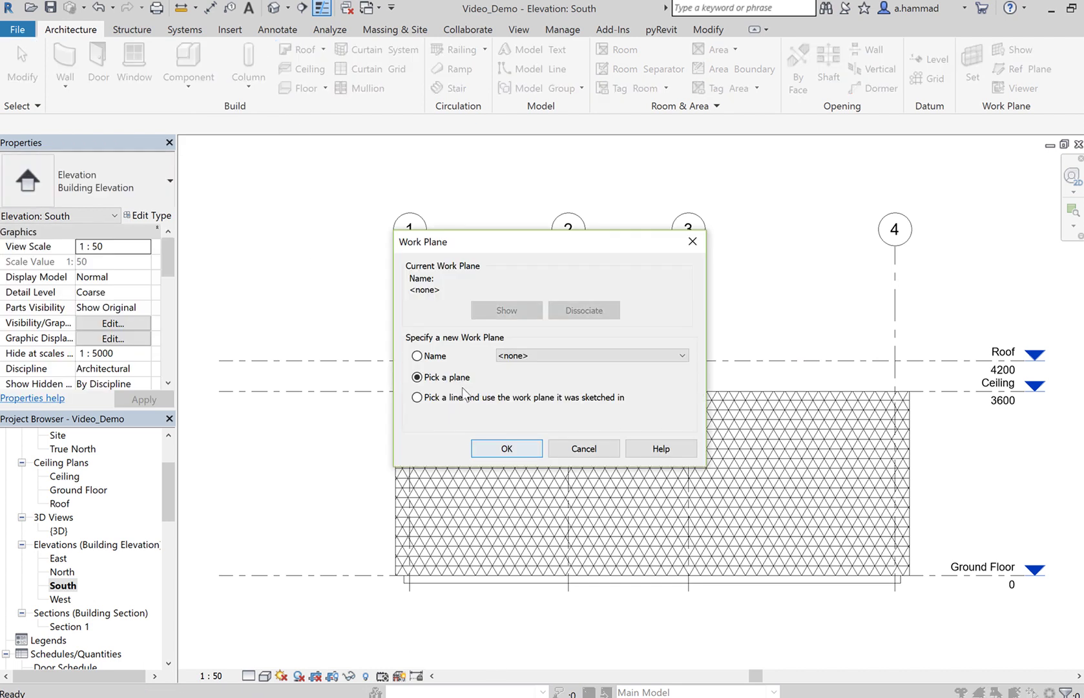
pyautogui.click(505, 449)
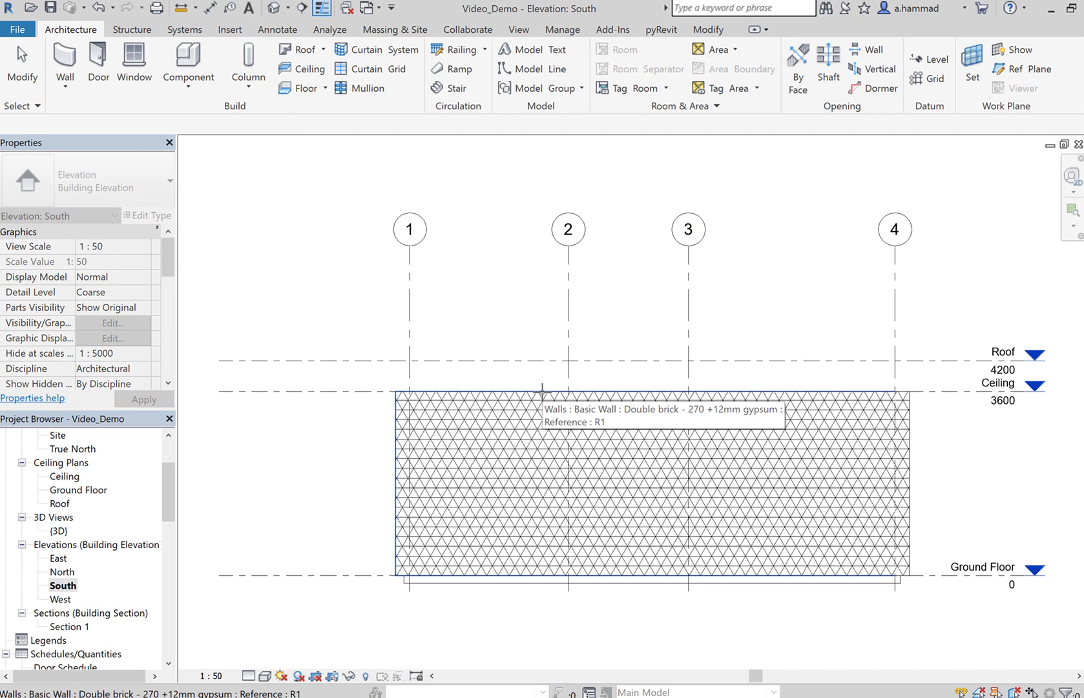
pyautogui.click(542, 389)
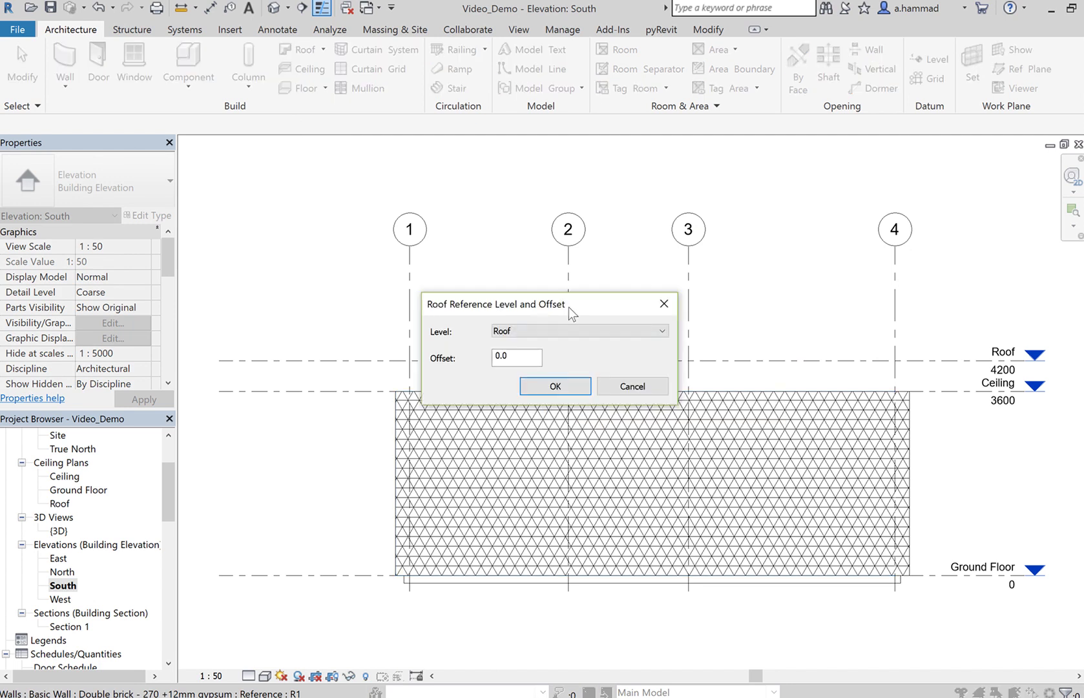
# Set the roof's reference level to Roof with an offset of 0.0
pyautogui.moveTo(569, 307); pyautogui.dragTo(371, 191)
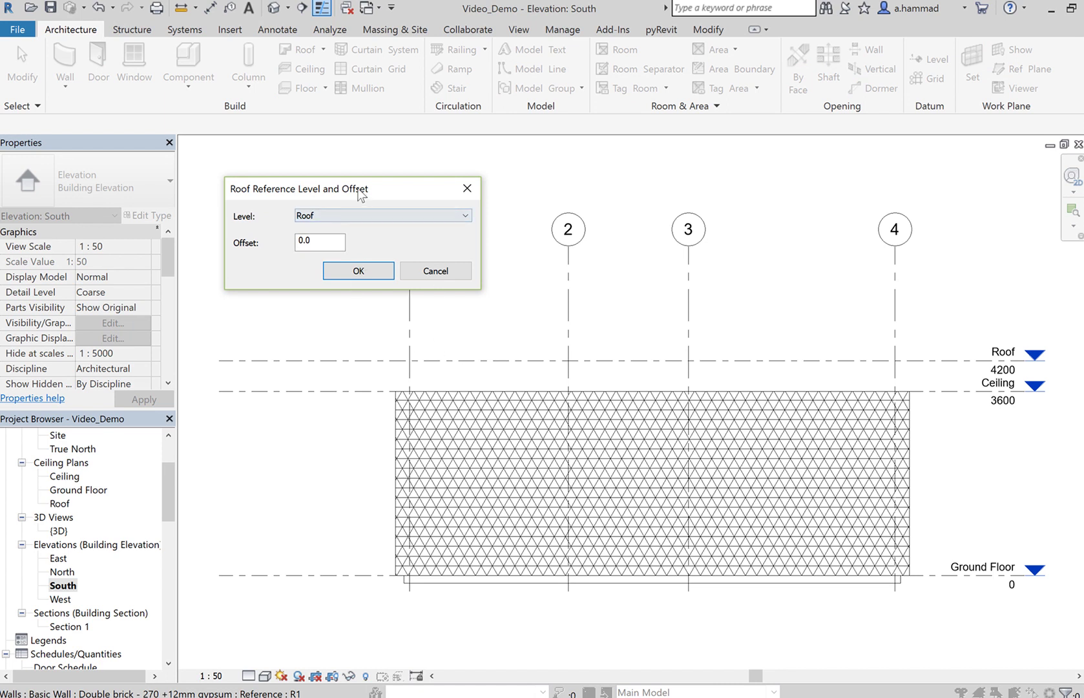
pyautogui.moveTo(357, 189); pyautogui.dragTo(495, 244)
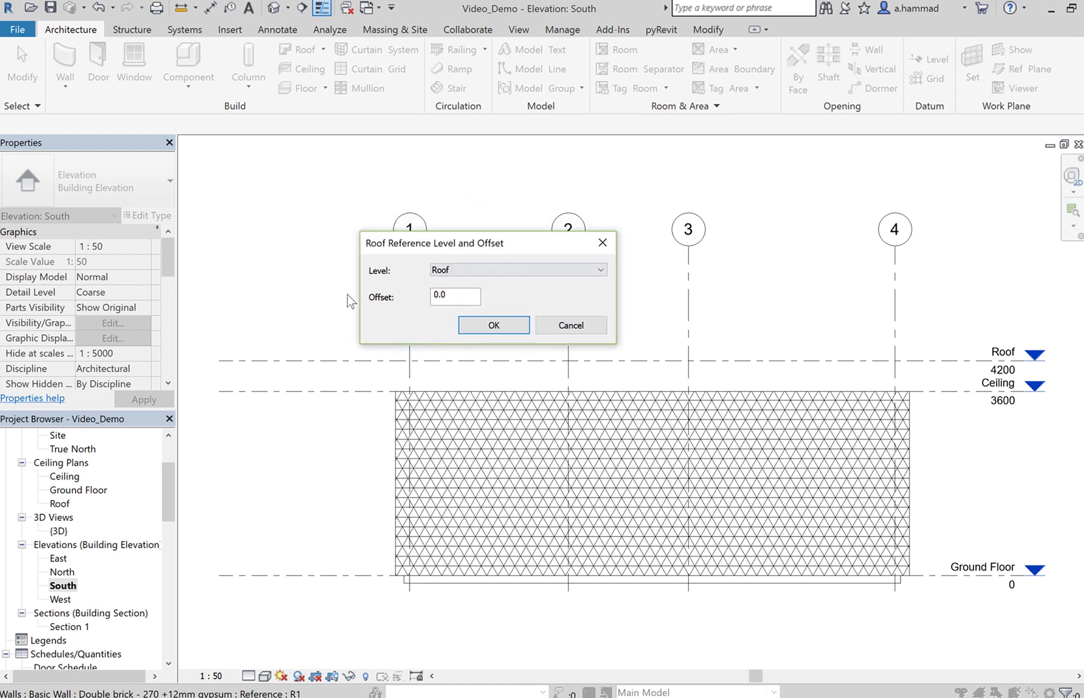
pyautogui.click(499, 272)
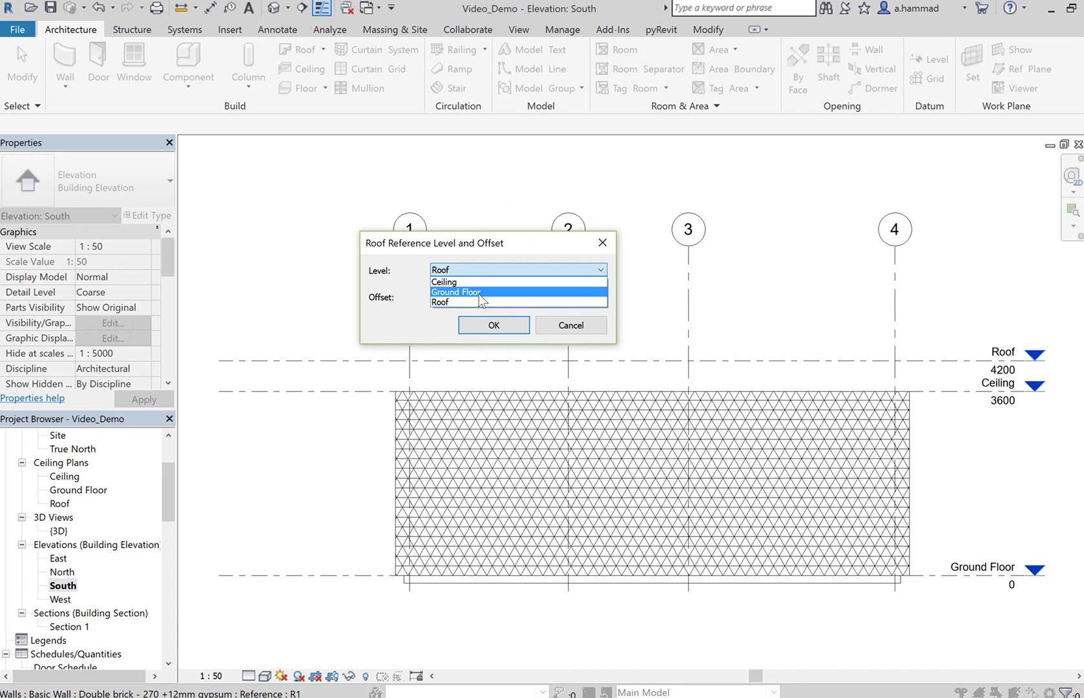
pyautogui.click(479, 303)
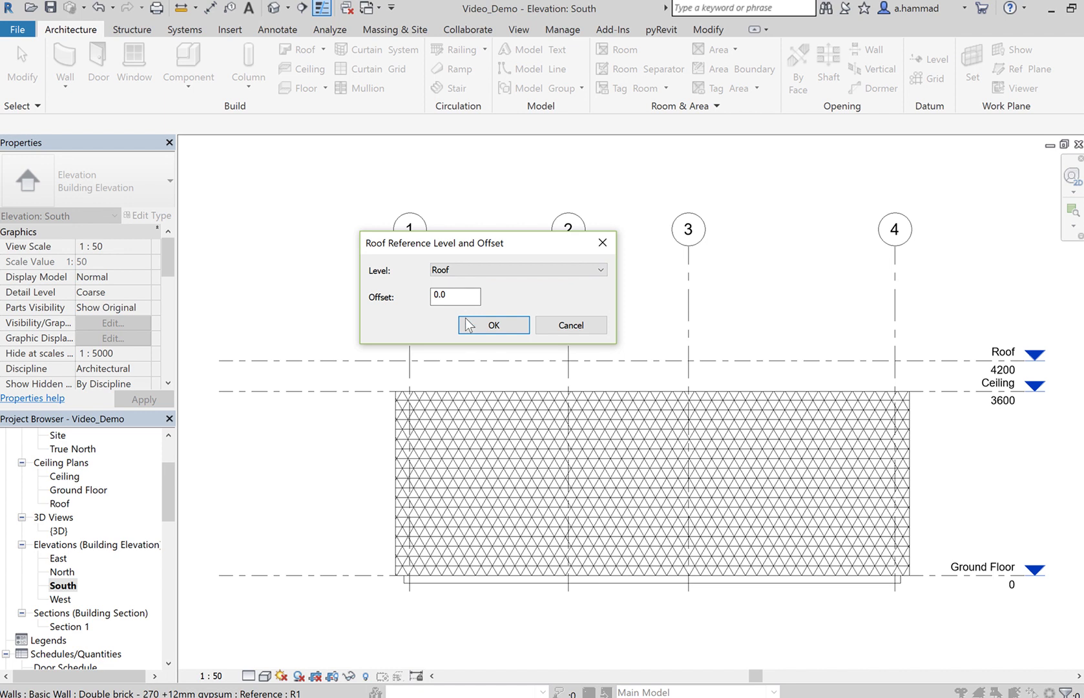
pyautogui.click(493, 325)
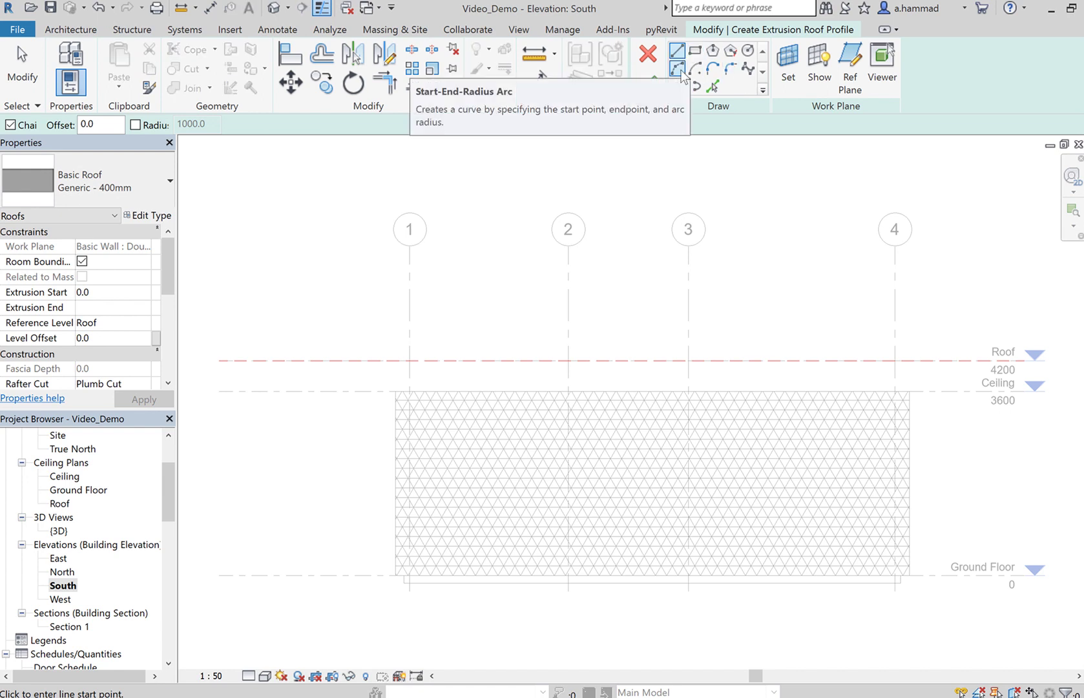
# Sketch a Start-End-Radius Arc profile about 11500 mm wide and 30° along the Ceiling level, overhanging both wall ends, and finish the roof
pyautogui.click(681, 74)
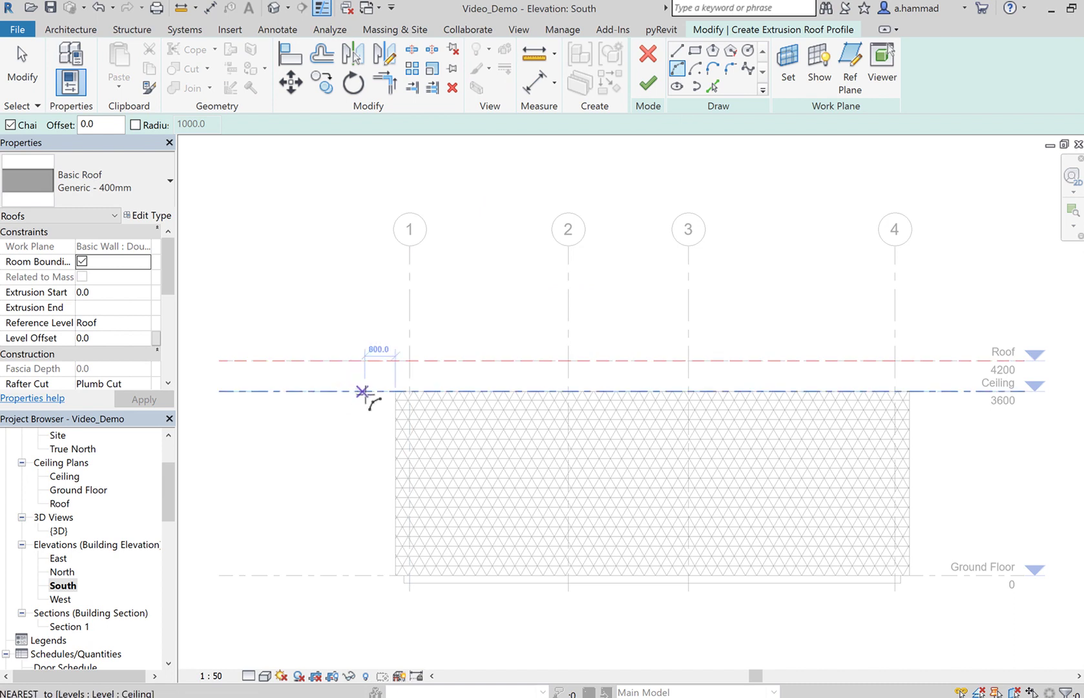
pyautogui.click(357, 391)
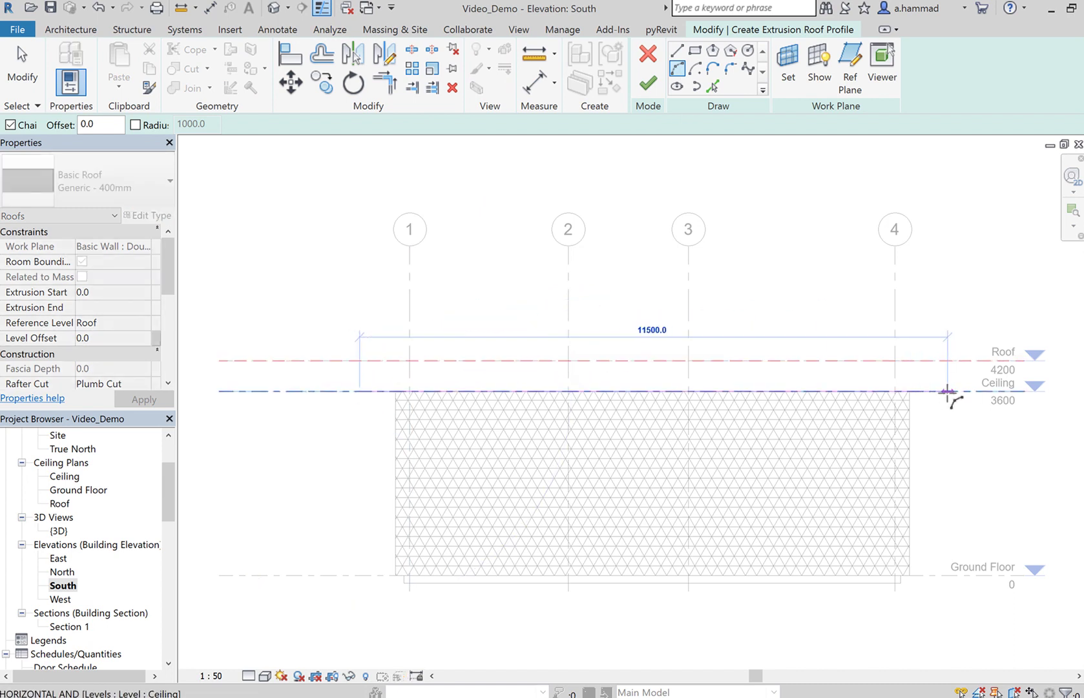
pyautogui.click(944, 391)
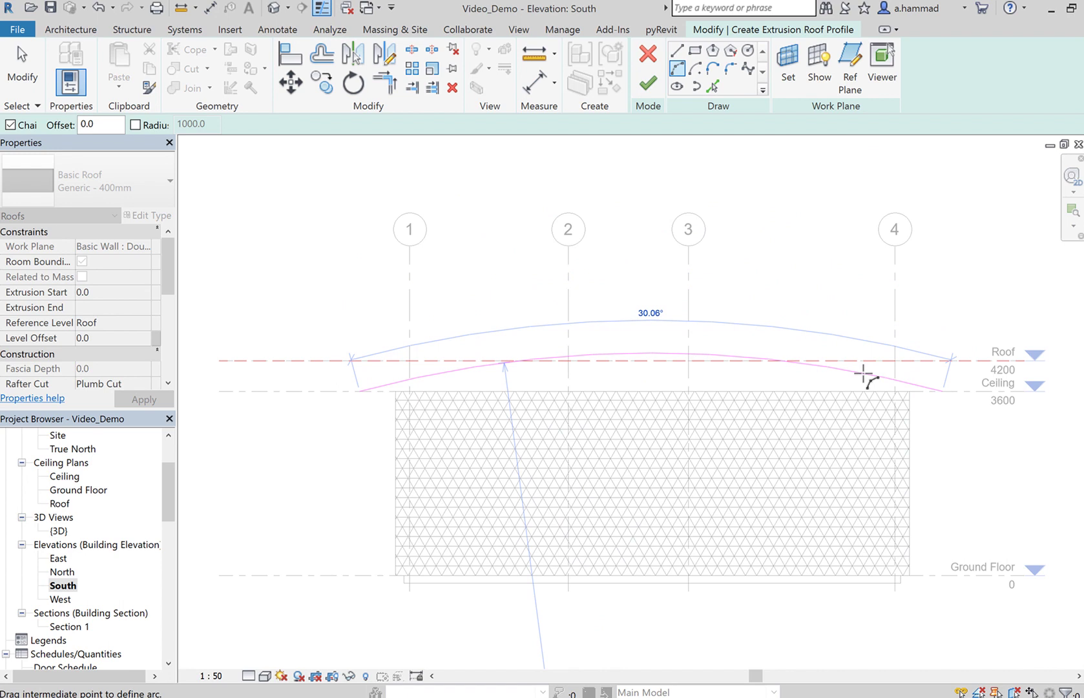
pyautogui.click(864, 375)
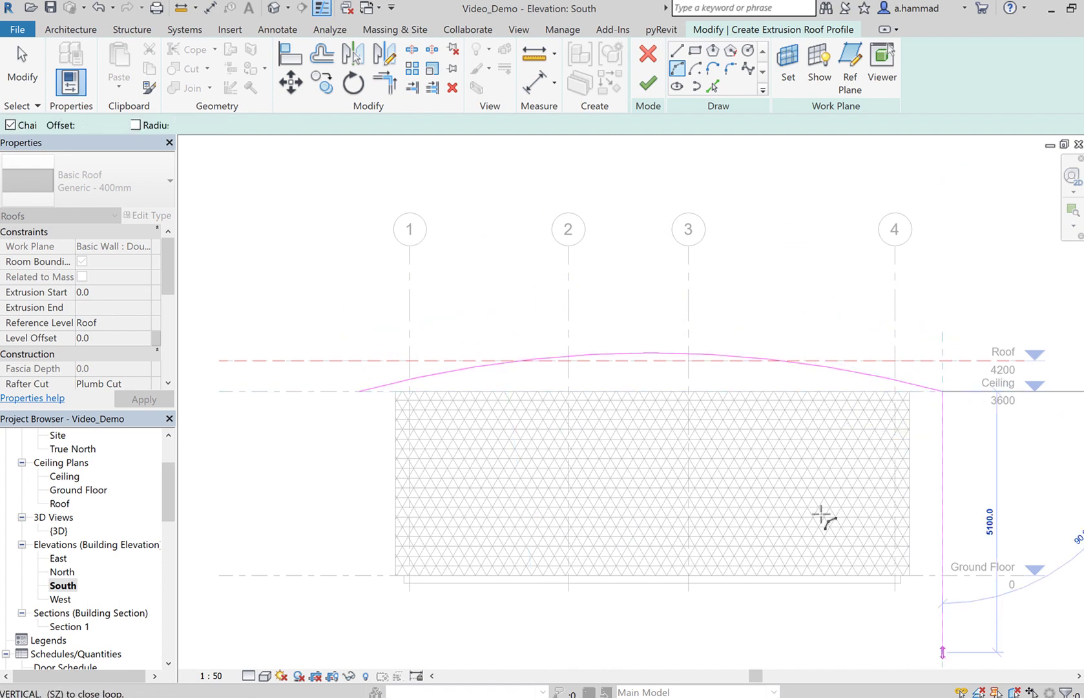
pyautogui.press('Escape')
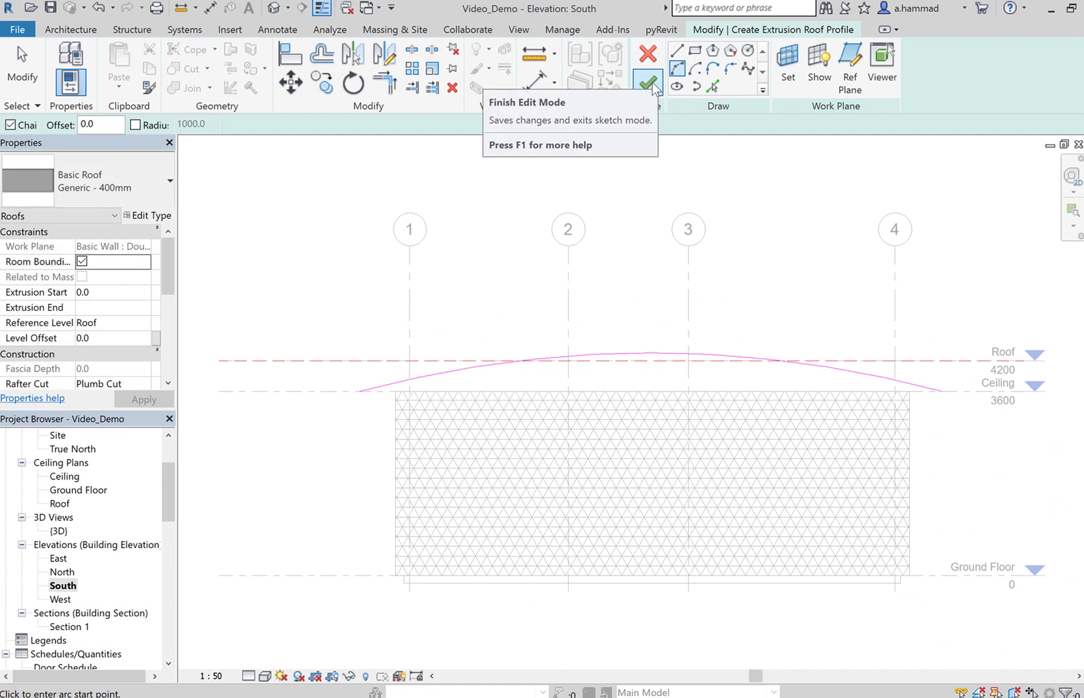
pyautogui.click(651, 83)
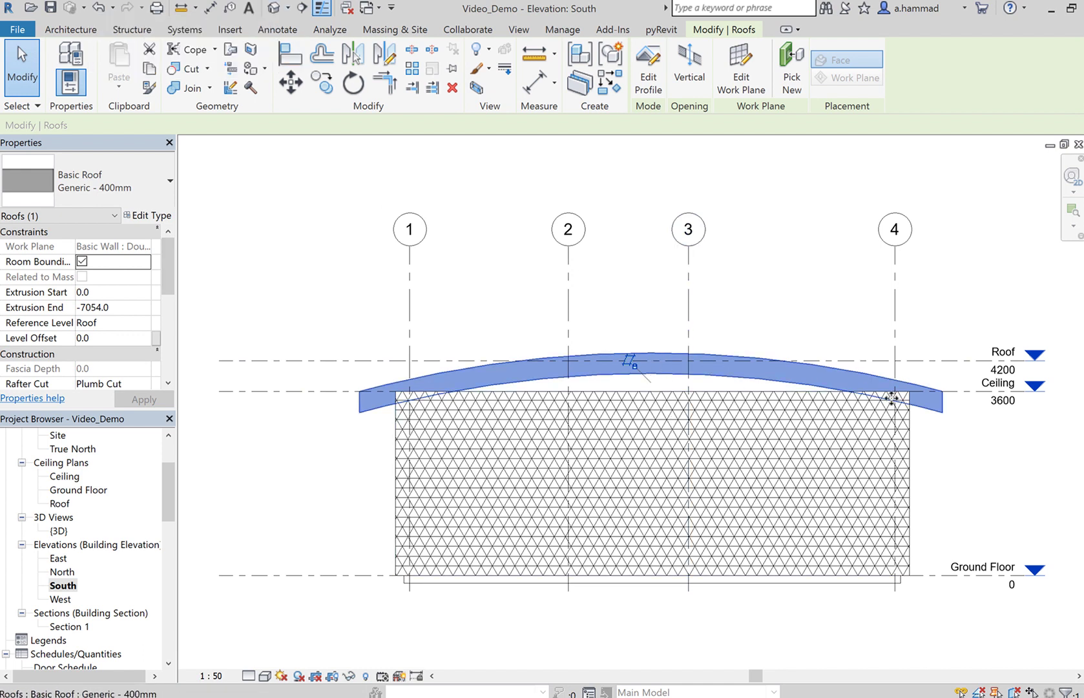
# Nudge the curved roof upward in small increments until its lower ends meet the Ceiling level
pyautogui.press('Up')
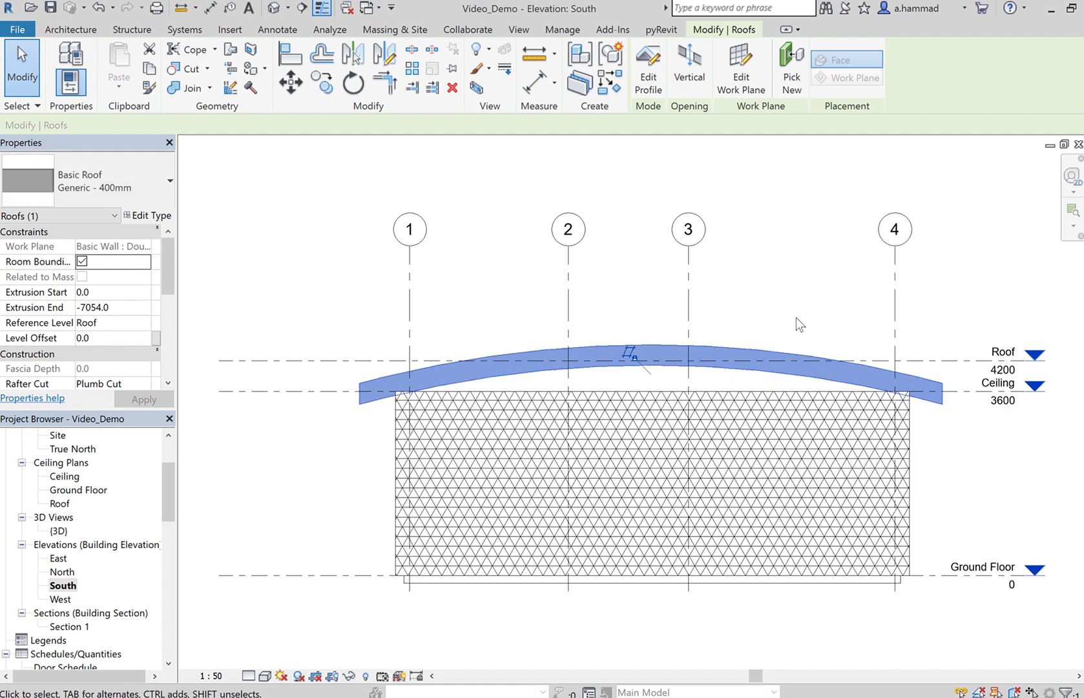
pyautogui.press('Up')
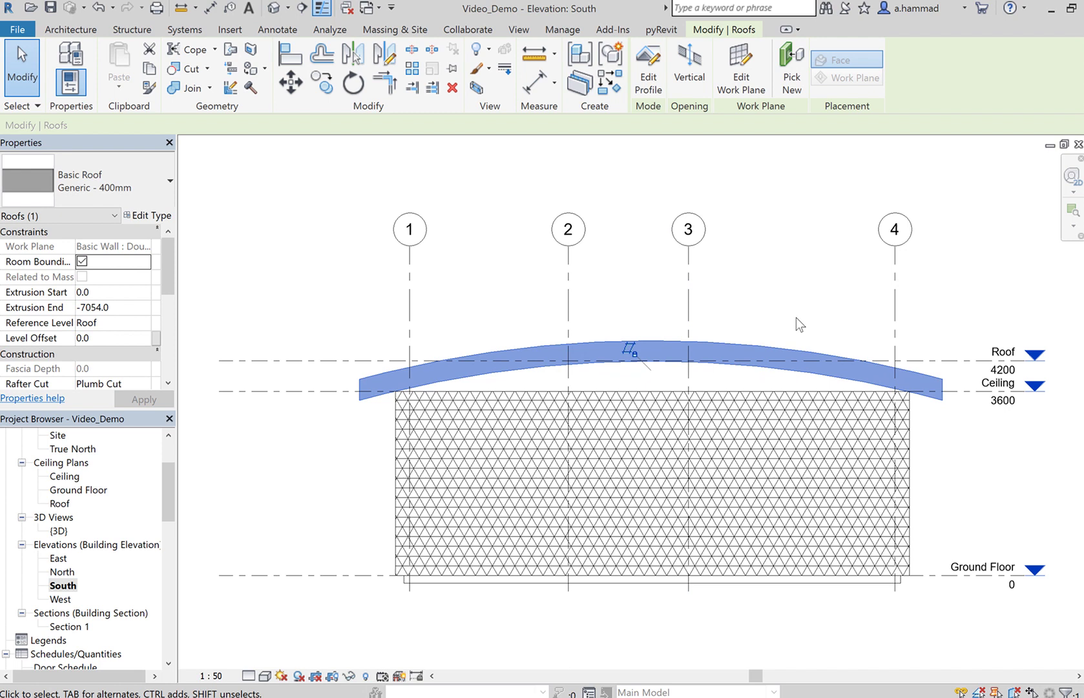
pyautogui.press('Up')
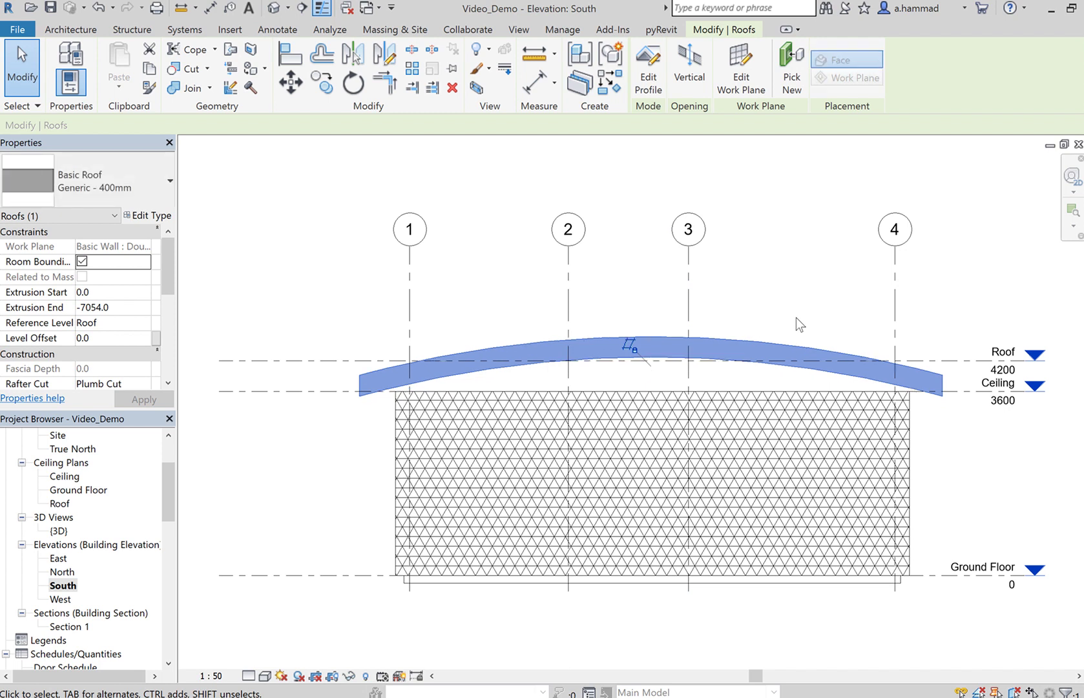
pyautogui.press('Up')
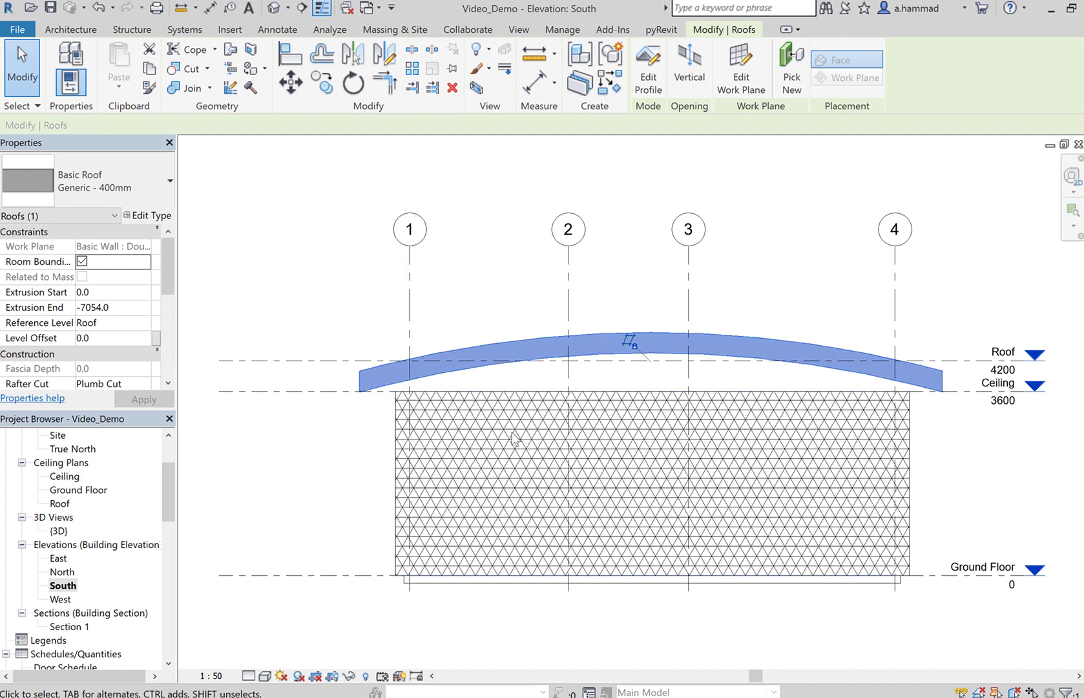
# Stretch the roof beyond the north and south walls in the 3D top view, to extrusion start about 1808 mm and end about -9192 mm
pyautogui.click(274, 9)
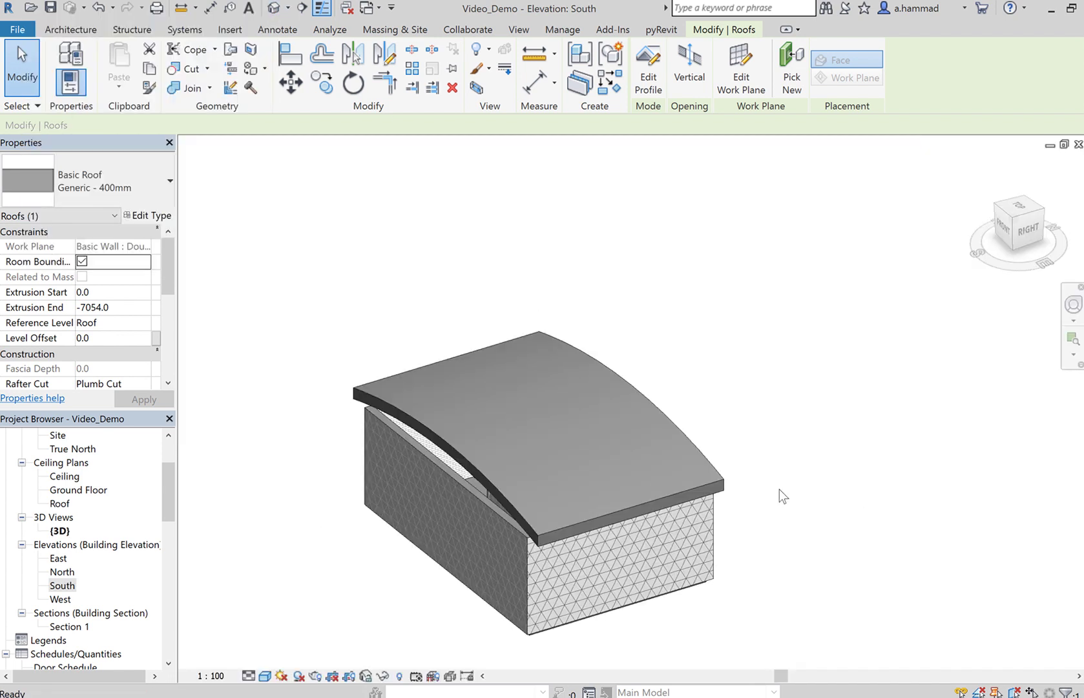
pyautogui.click(782, 496)
pyautogui.keyDown('shift'); pyautogui.moveTo(789, 501); pyautogui.dragTo(670, 365, button='middle'); pyautogui.keyUp('shift')
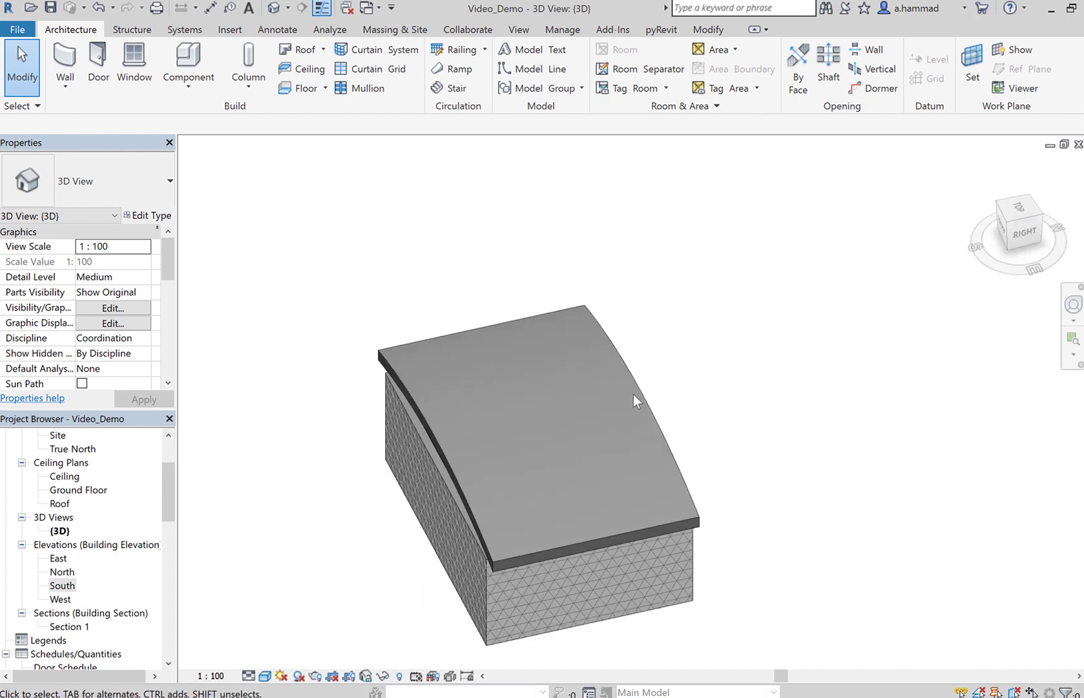
pyautogui.click(1025, 209)
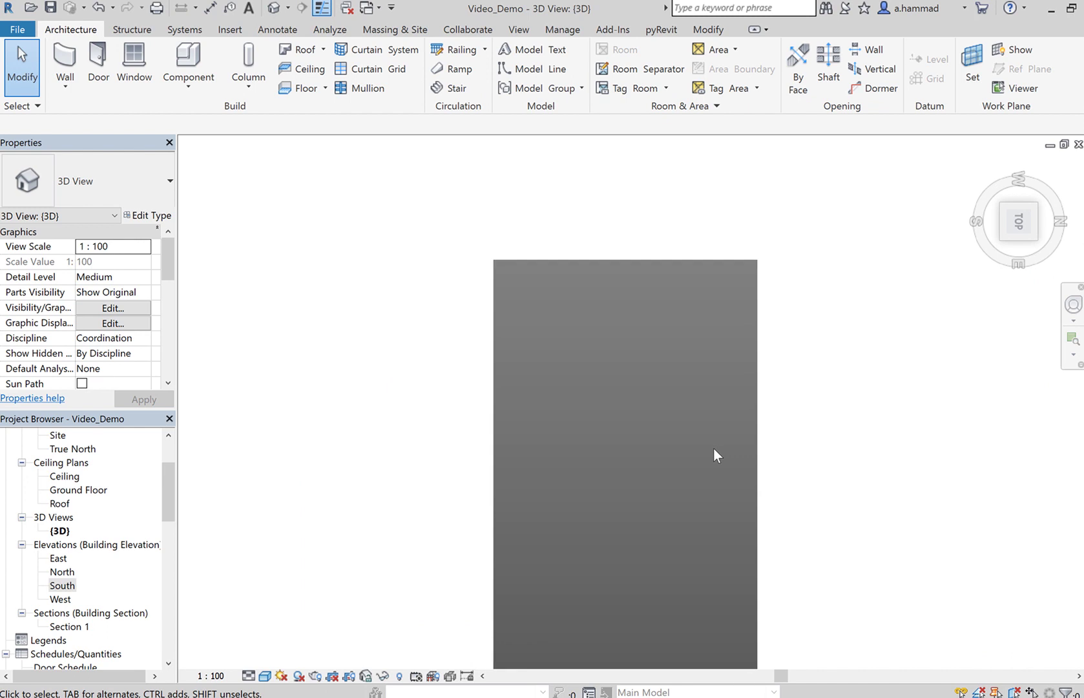
pyautogui.click(755, 414)
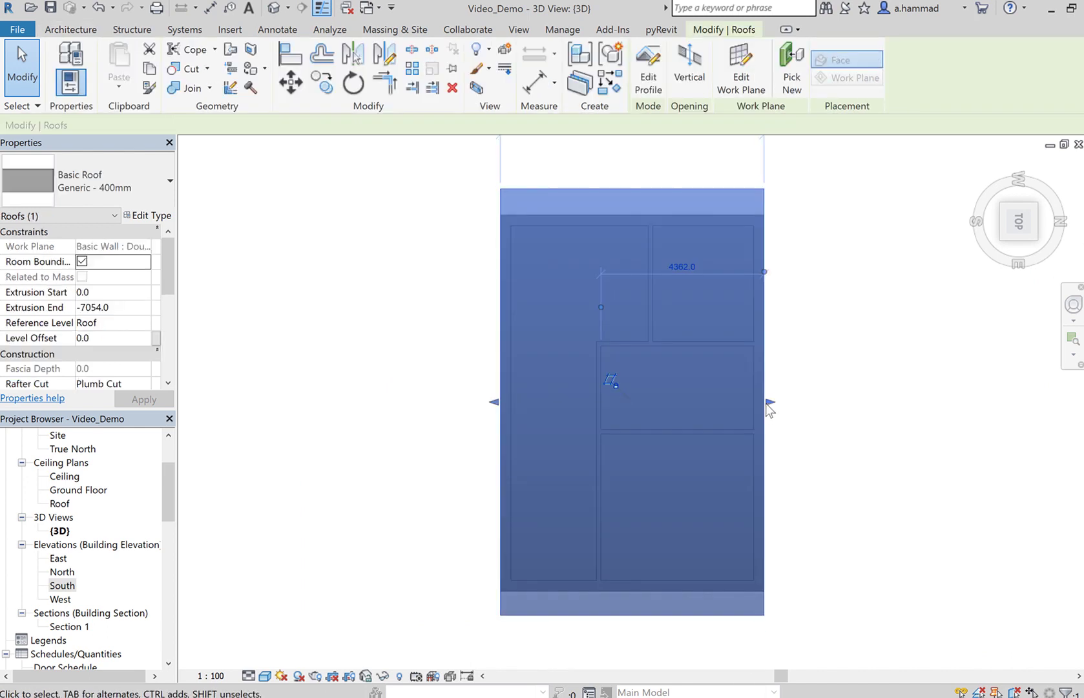
pyautogui.moveTo(771, 403); pyautogui.dragTo(846, 406)
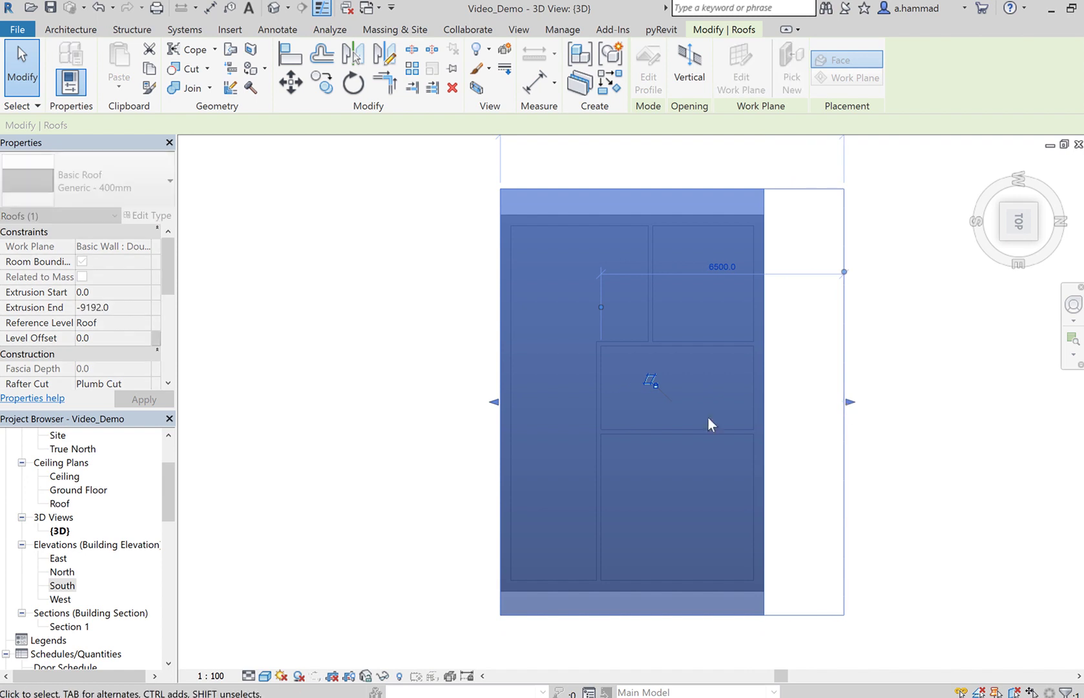
pyautogui.moveTo(495, 409); pyautogui.dragTo(431, 407)
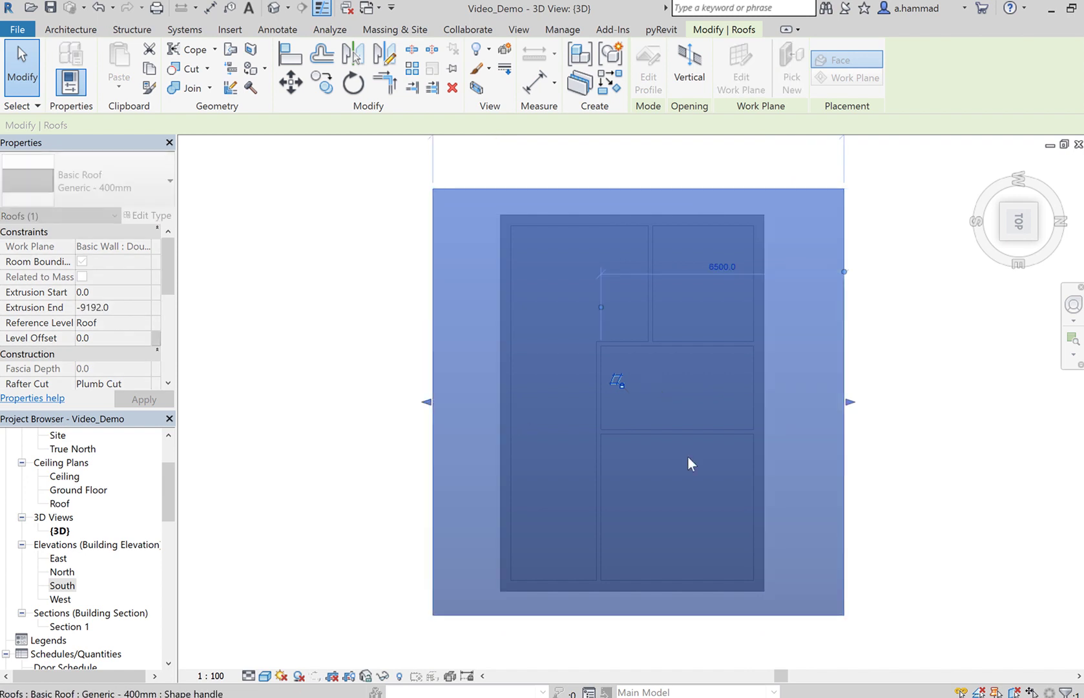
pyautogui.click(937, 450)
pyautogui.keyDown('shift'); pyautogui.moveTo(902, 501); pyautogui.dragTo(992, 153, button='middle'); pyautogui.keyUp('shift')
pyautogui.keyDown('shift'); pyautogui.moveTo(953, 489); pyautogui.dragTo(831, 341, button='middle'); pyautogui.keyUp('shift')
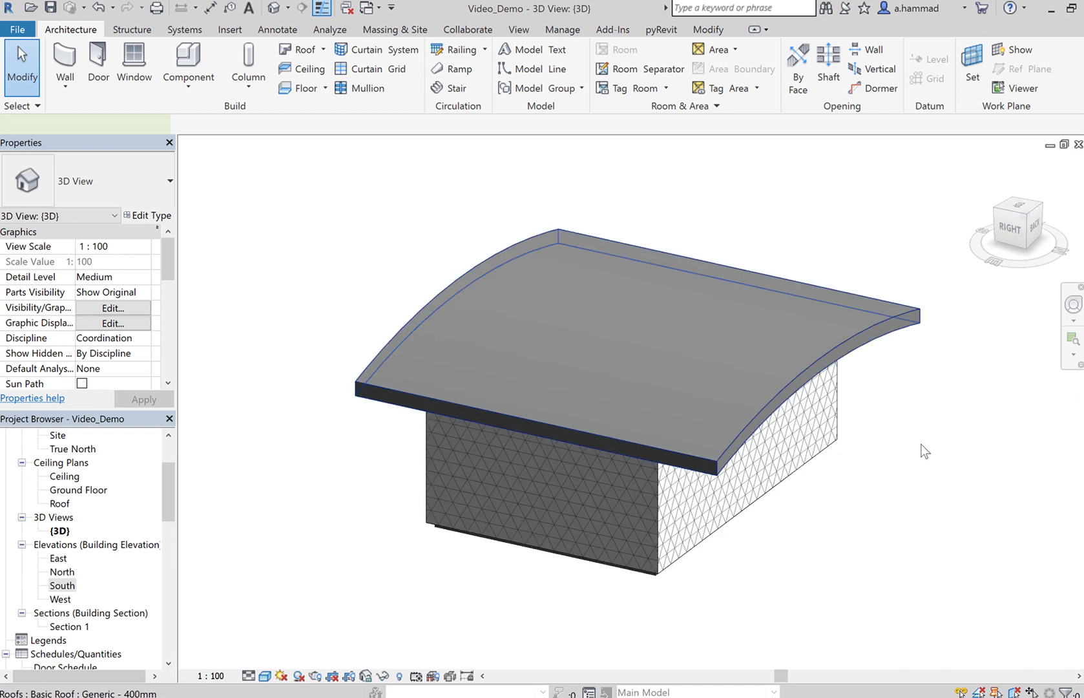
pyautogui.click(822, 342)
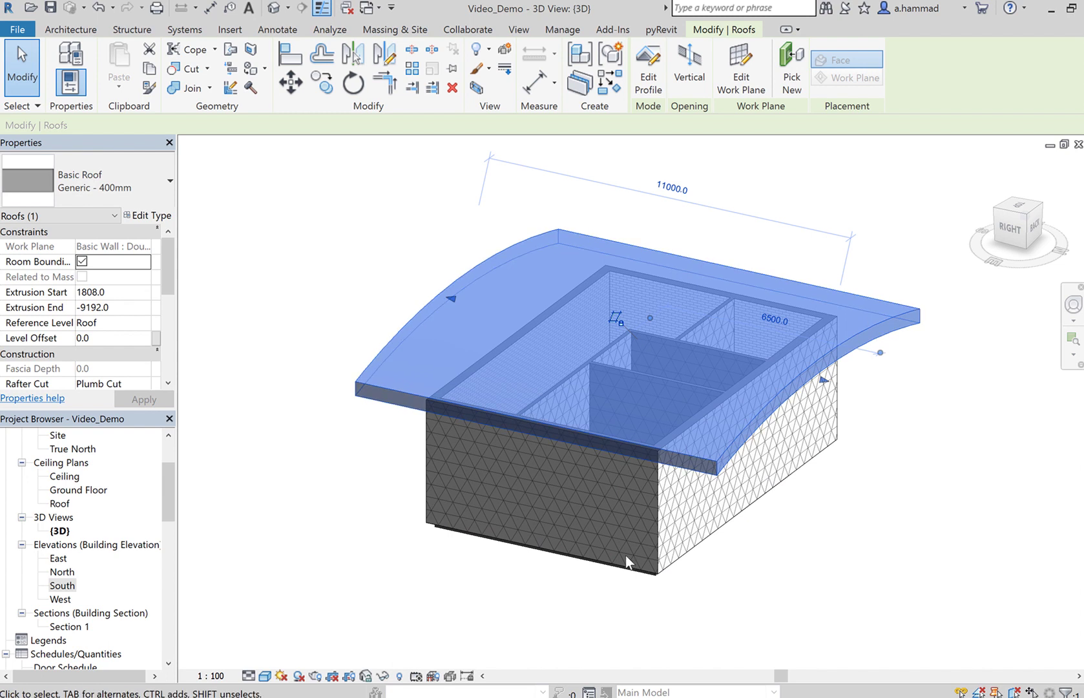
pyautogui.click(886, 561)
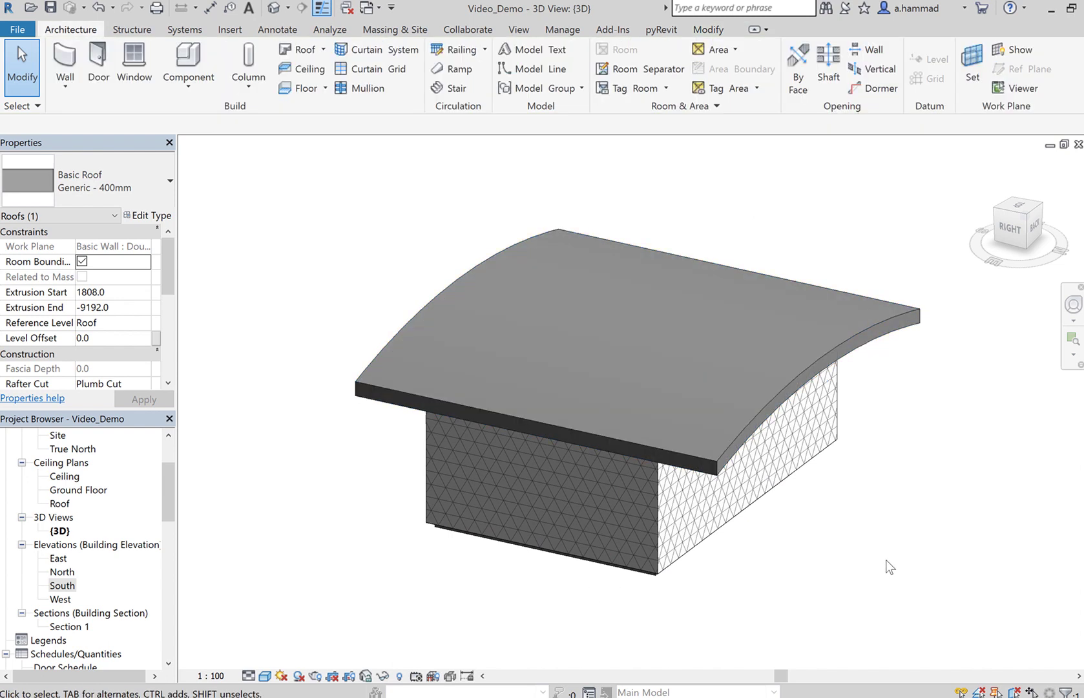